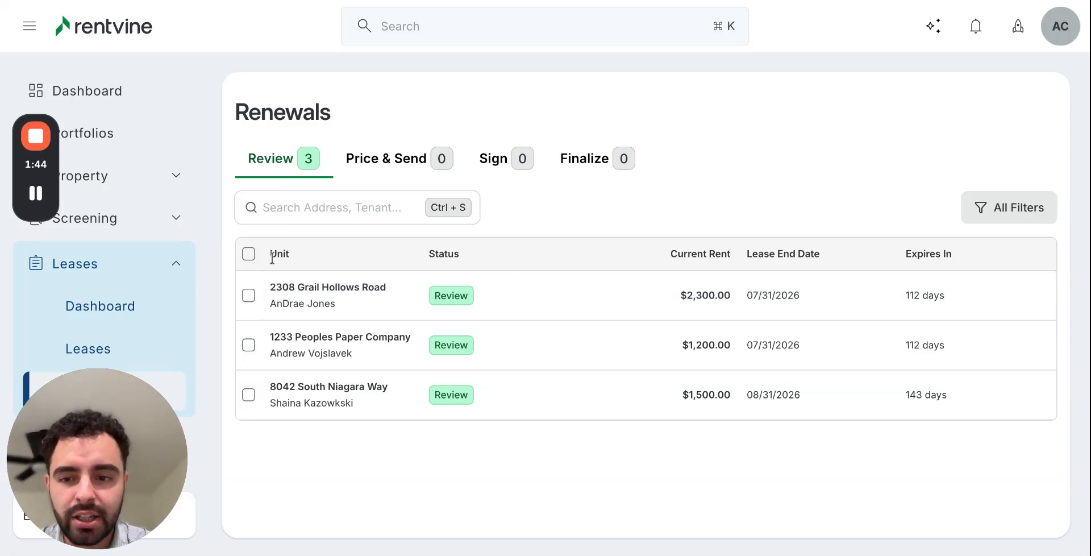
click(249, 254)
click(402, 257)
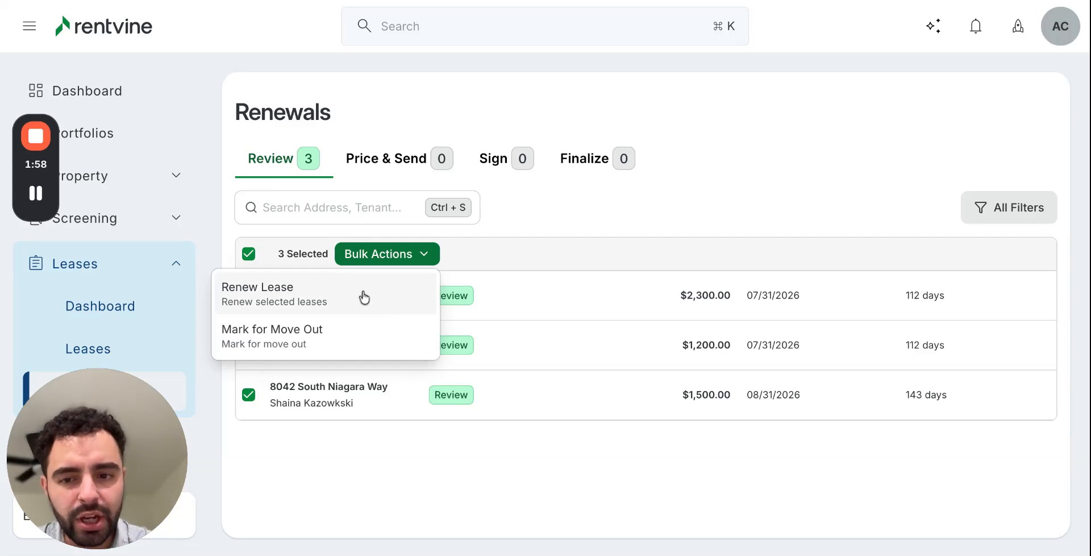
click(554, 207)
click(244, 255)
Step: Open the first renewal awaiting review and examine its lease details, timeline and payment history
click(314, 292)
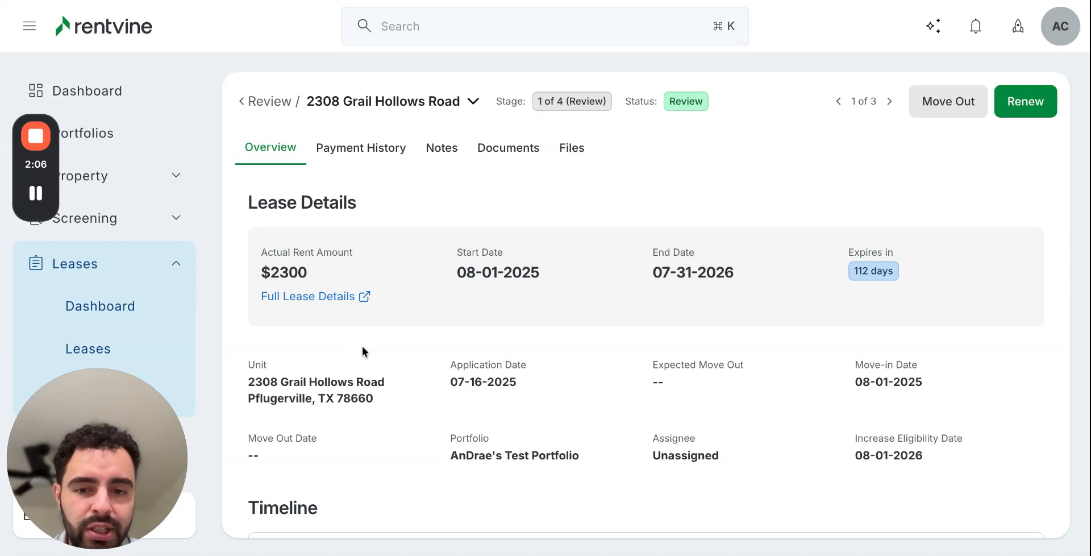
scroll(363, 345, down, 3)
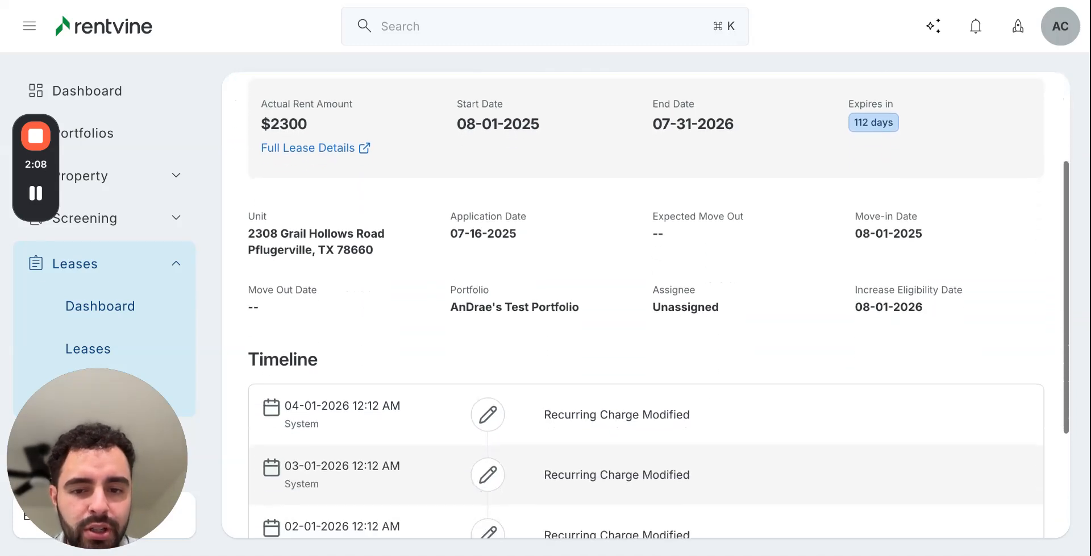
scroll(513, 283, down, 2)
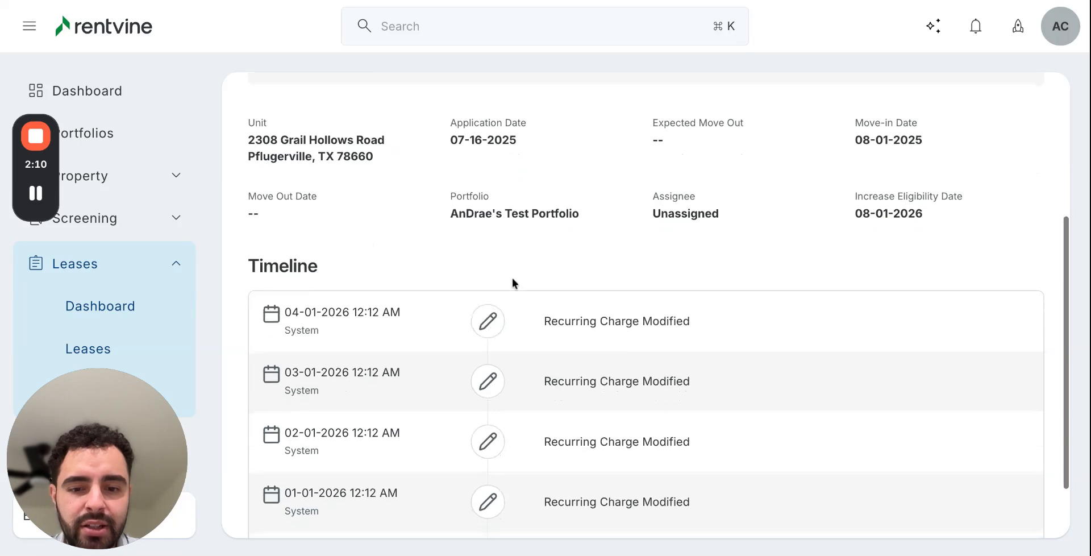
scroll(512, 280, up, 5)
click(380, 160)
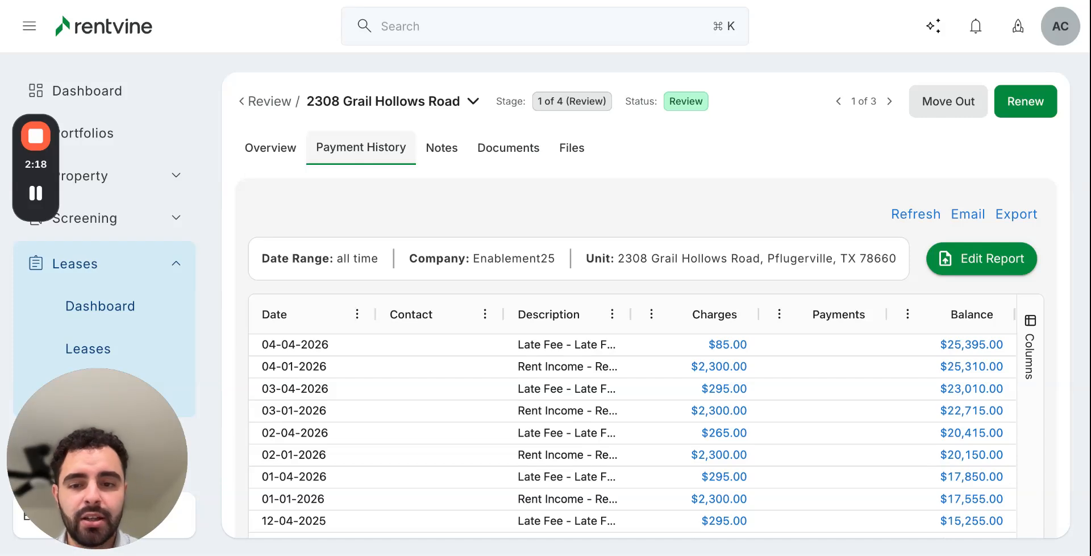
click(288, 150)
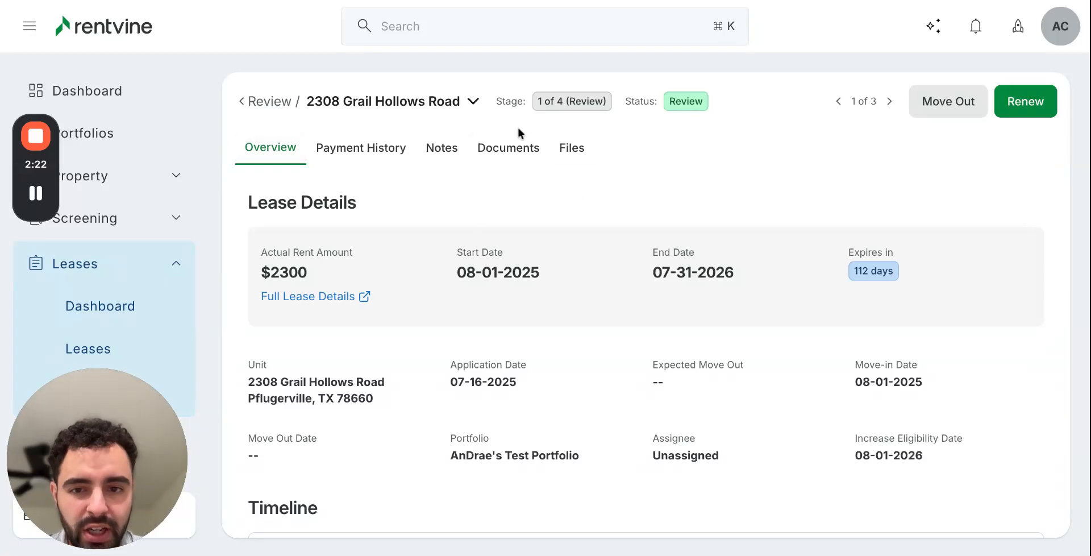
Step: Start the renewal for this lease and check which offer templates are available for Offer A
click(1015, 109)
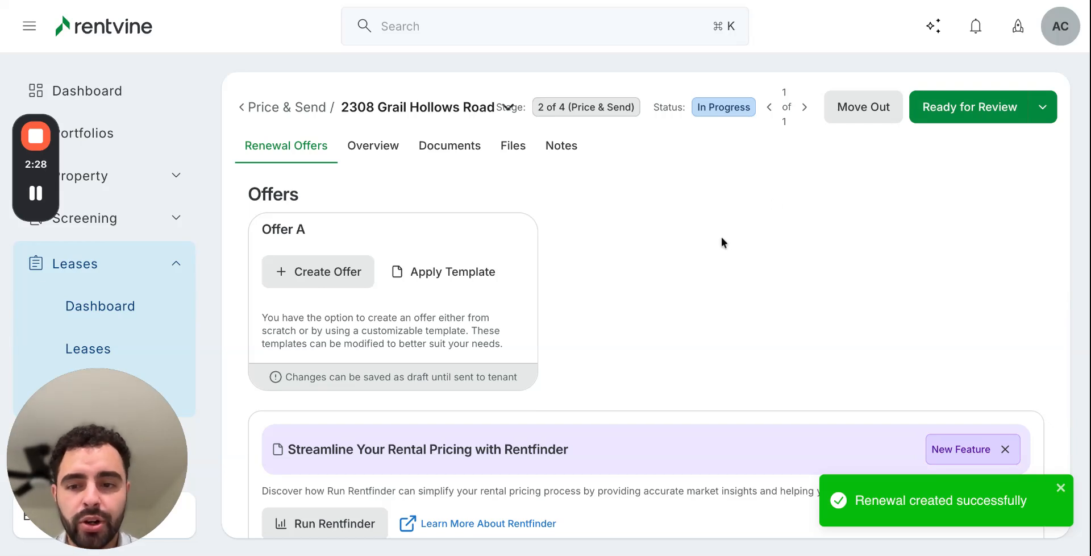
scroll(721, 237, down, 1)
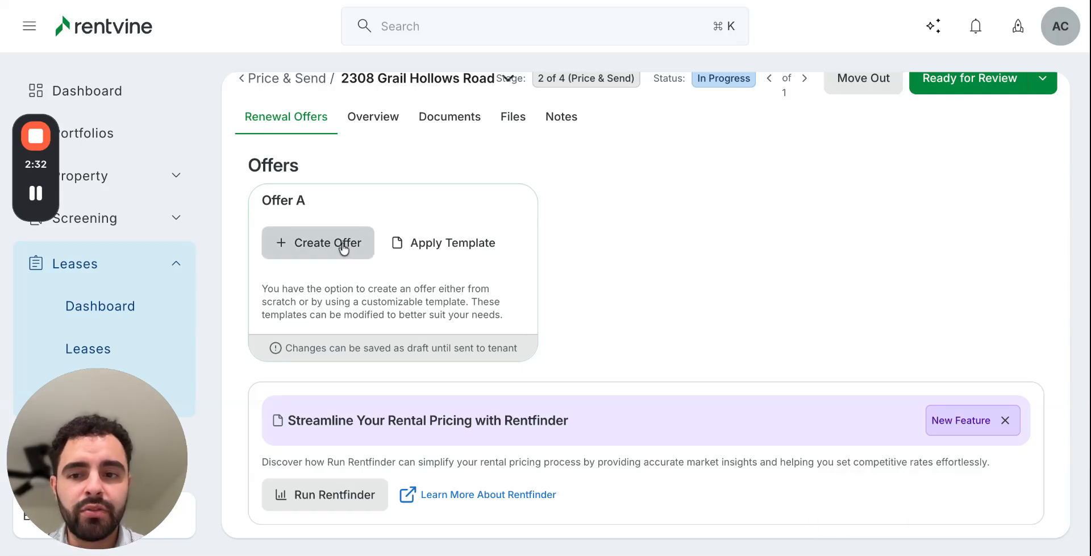
click(439, 250)
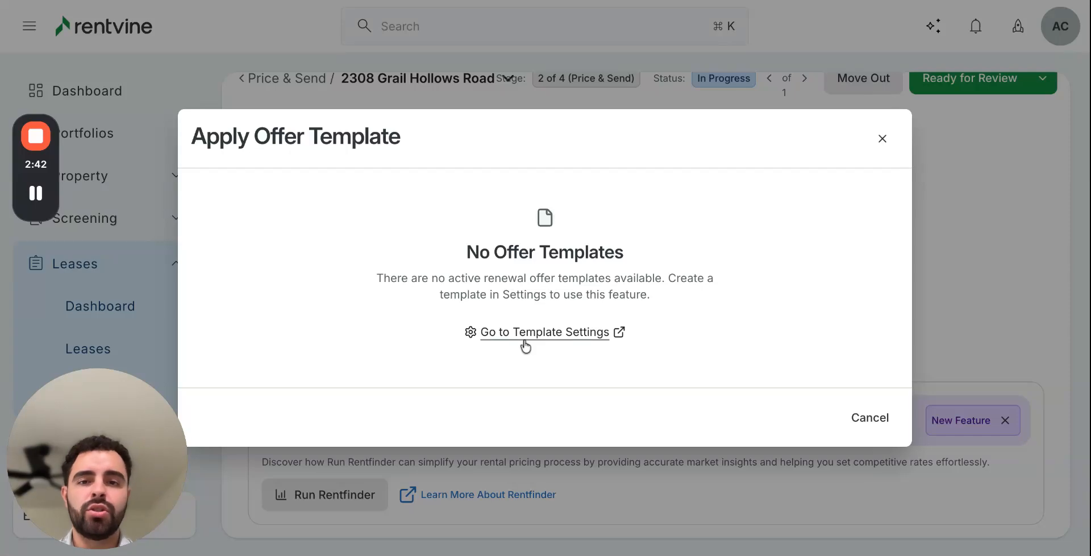
click(883, 139)
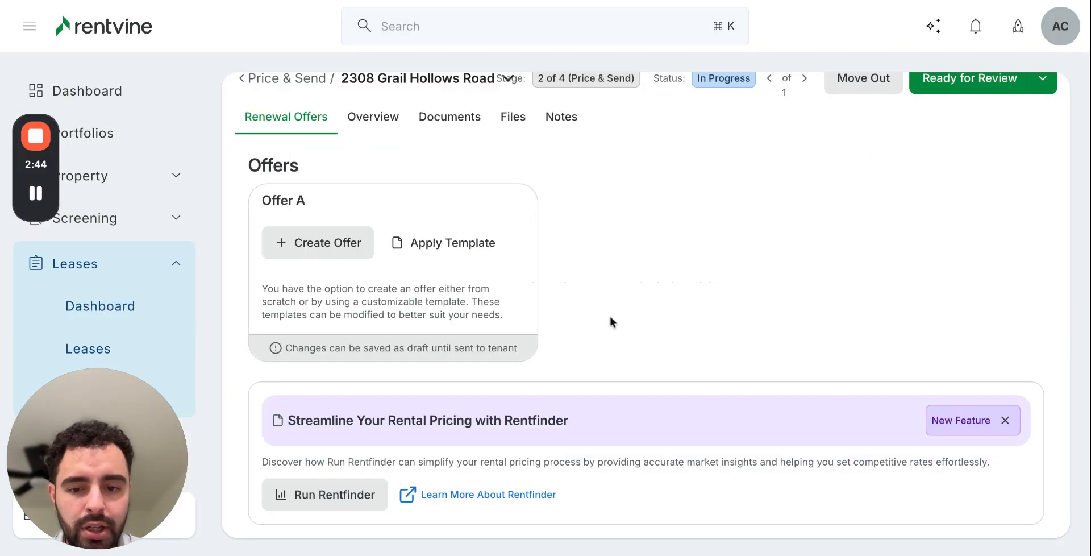
Step: Create Offer A from scratch and name it "New offer for 2026"
scroll(611, 321, down, 1)
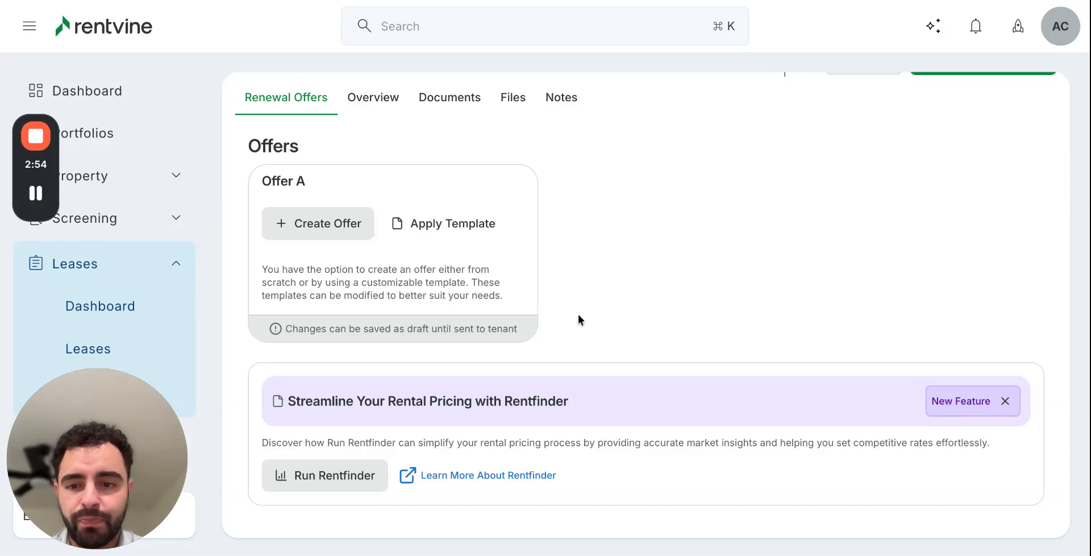
click(341, 225)
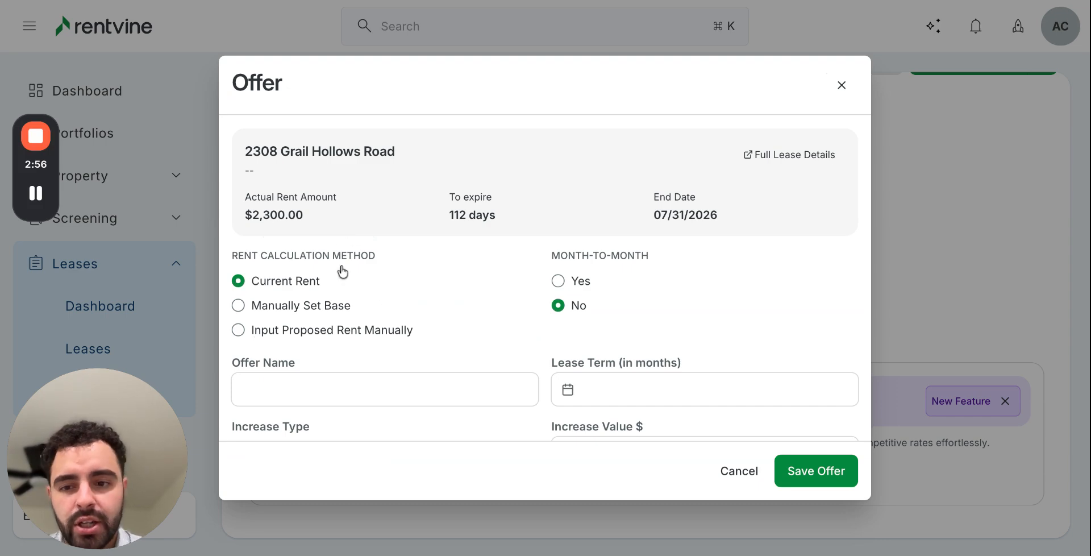
scroll(340, 250, down, 1)
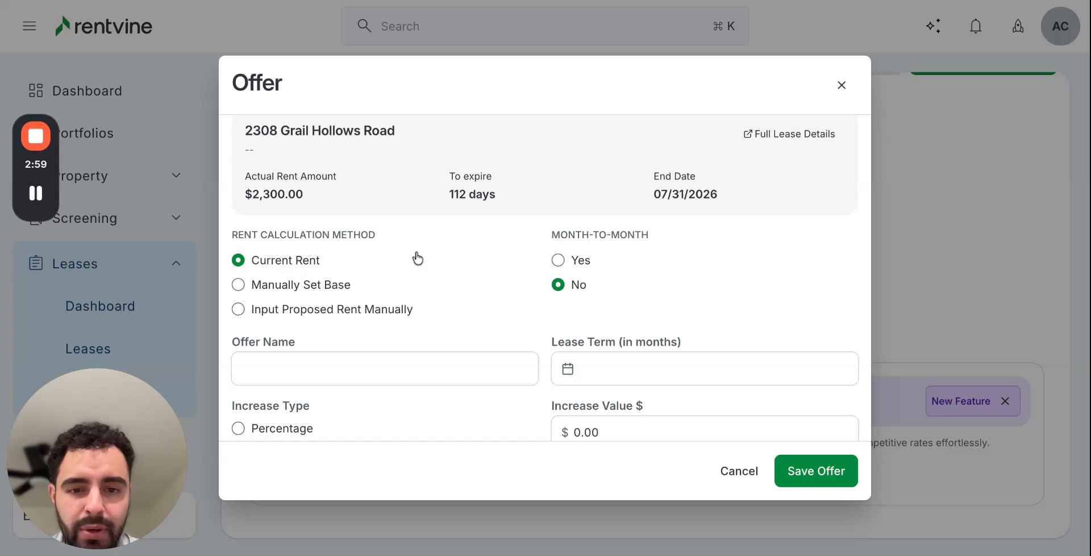
scroll(448, 267, down, 2)
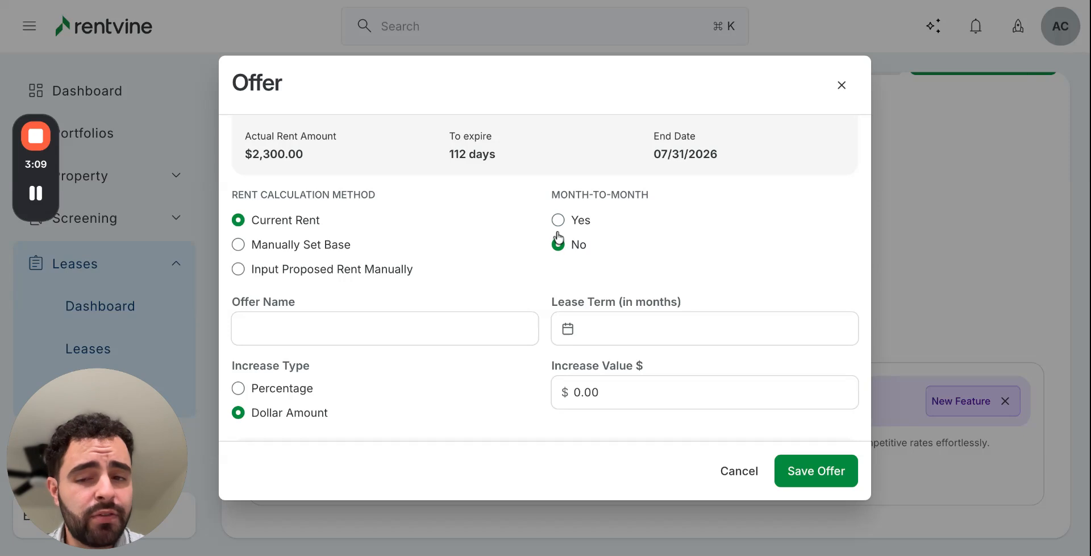
scroll(458, 313, down, 1)
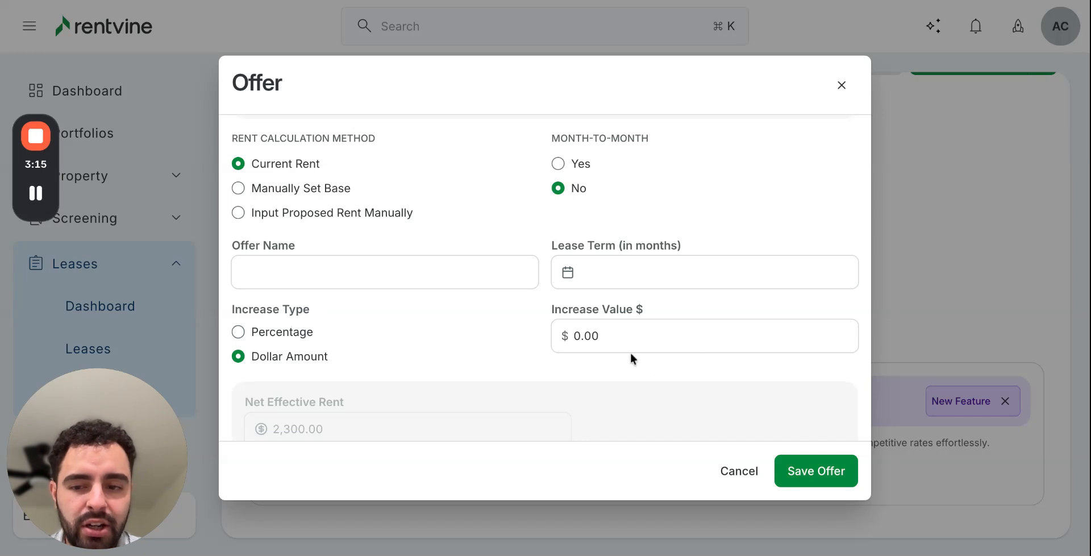
scroll(375, 272, up, 2)
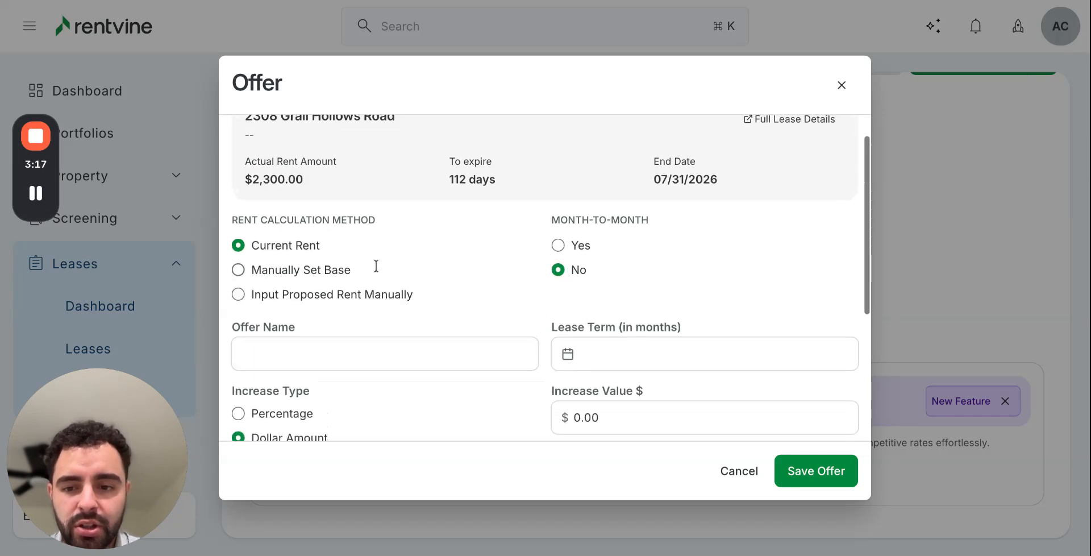
scroll(376, 267, down, 1)
click(365, 282)
text(New offer for 2026)
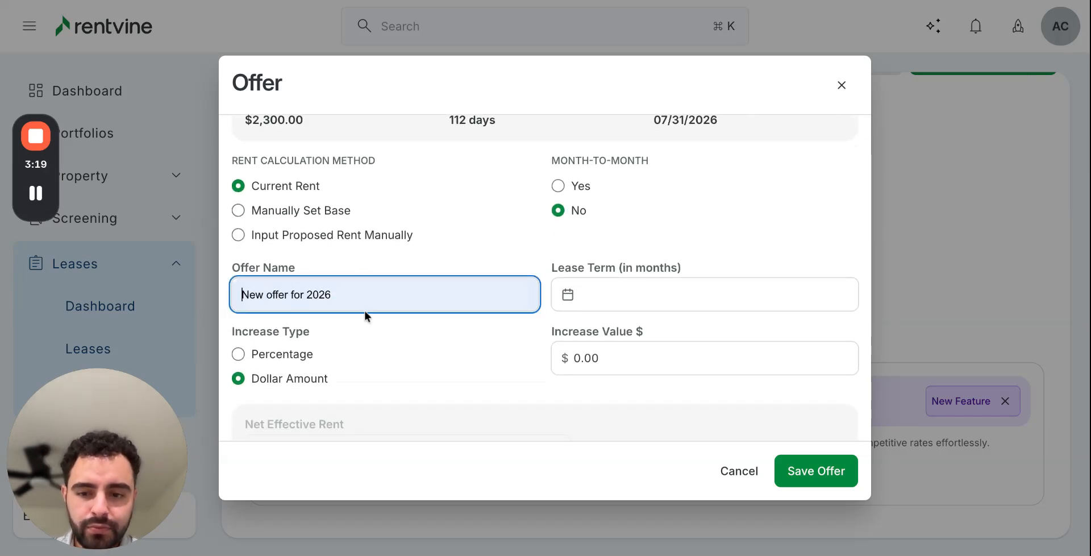
Step: Set the offer's lease term to 12 months
click(663, 302)
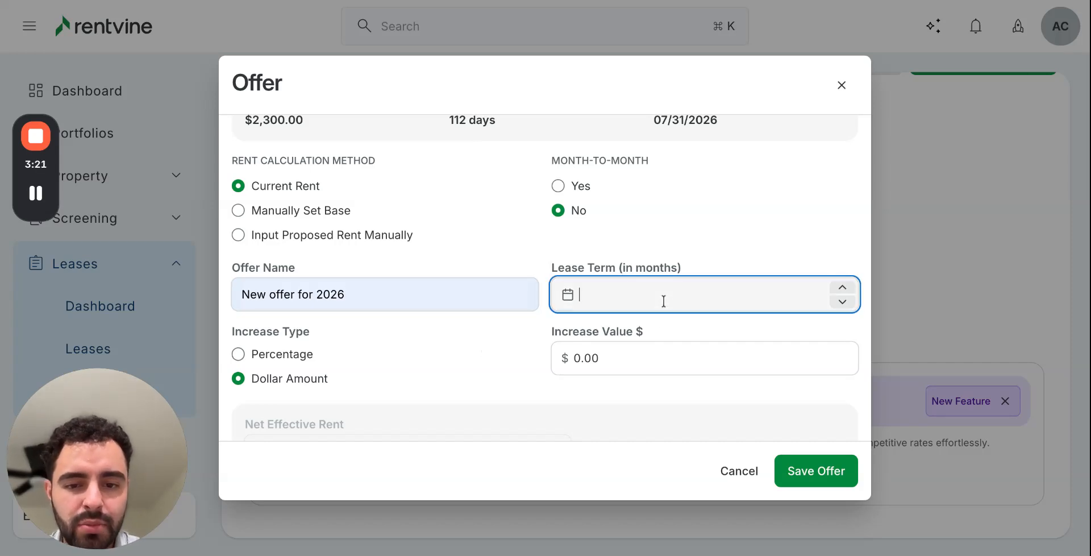
text(24)
key(BackSpace)
key(BackSpace)
text(12)
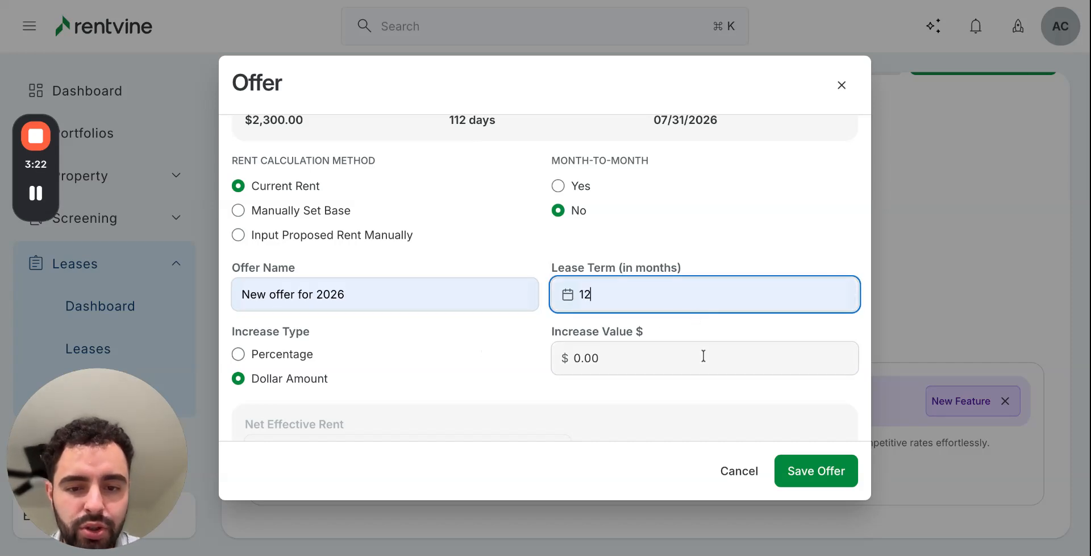
Step: Set the rent increase type to Percentage with a 4% increase and save the offer
click(239, 354)
click(606, 349)
text(4)
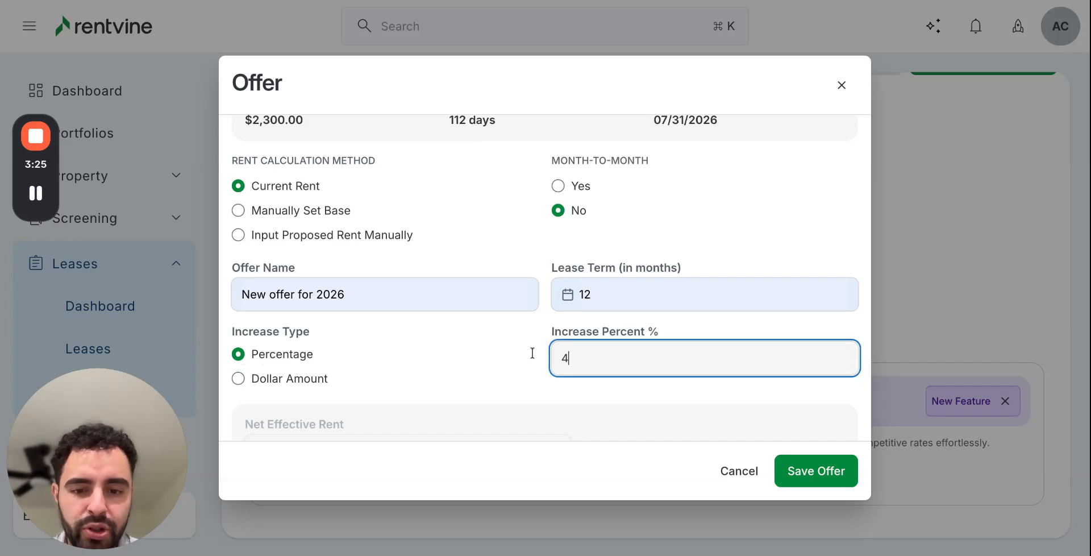
scroll(483, 358, down, 2)
scroll(483, 358, down, 2)
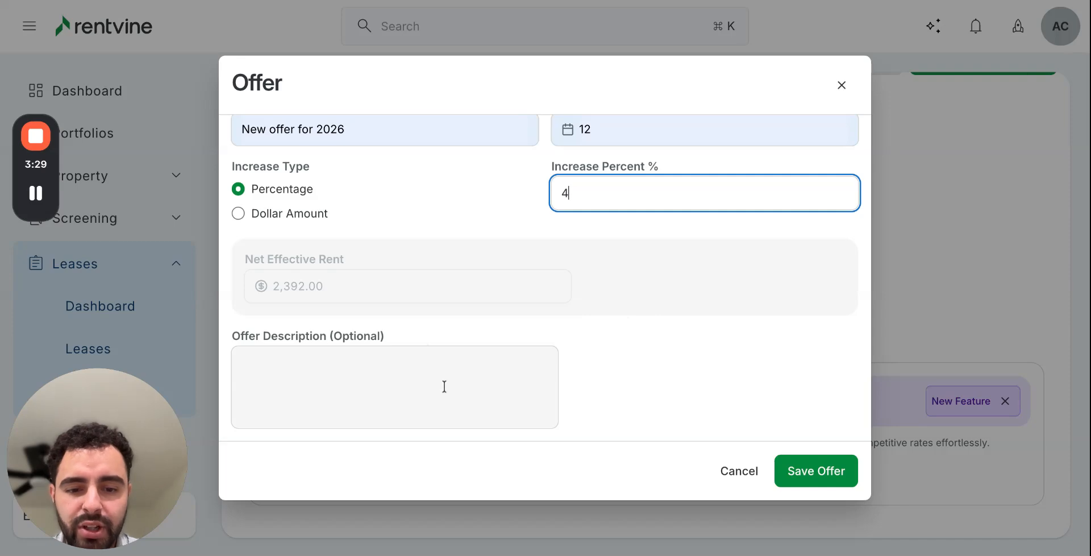
click(799, 468)
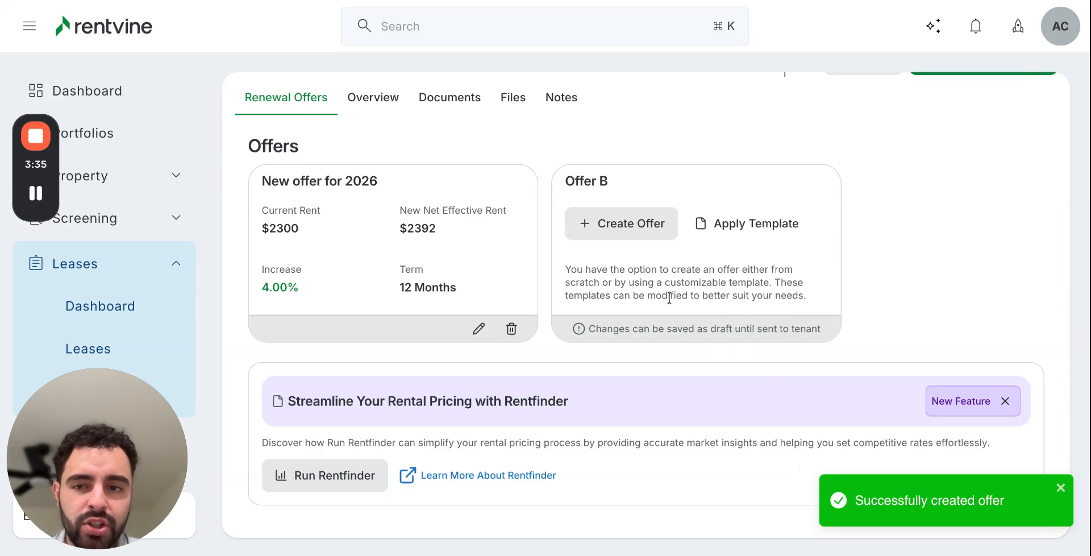
Step: Approve and send the offer to the tenant, and record "New offer for 2026" as accepted by the tenant
scroll(669, 297, up, 2)
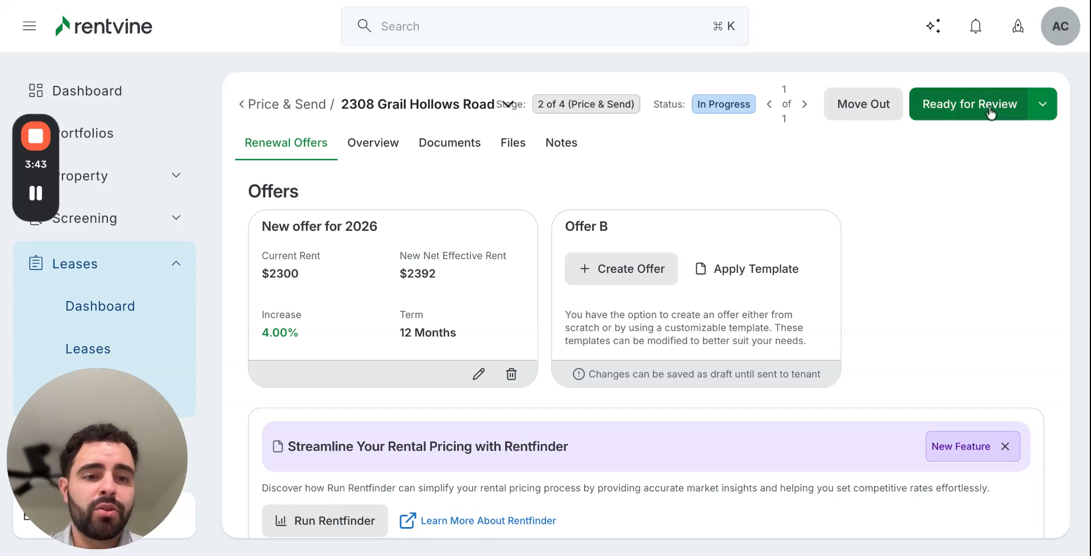
click(1042, 104)
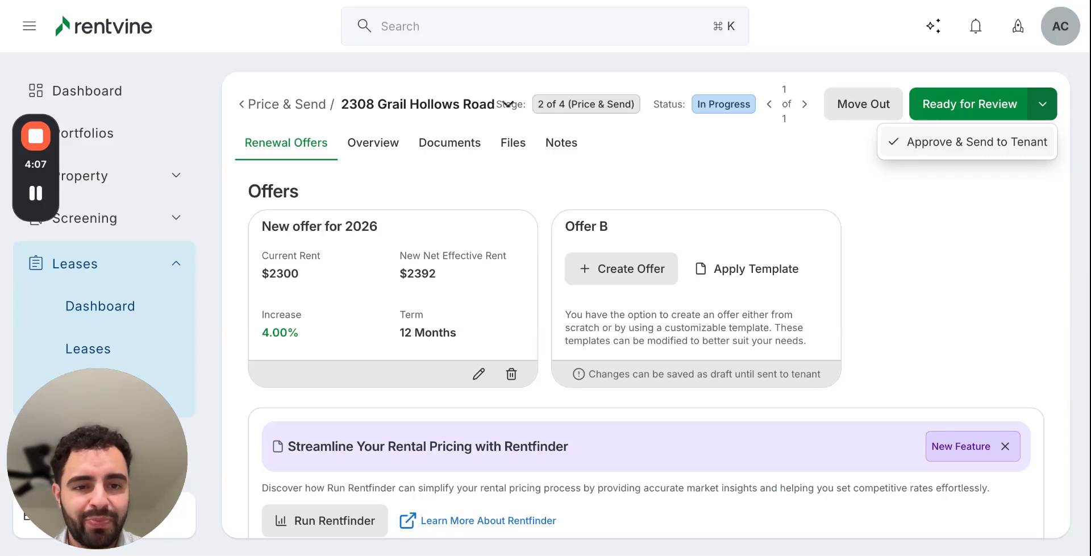
click(925, 149)
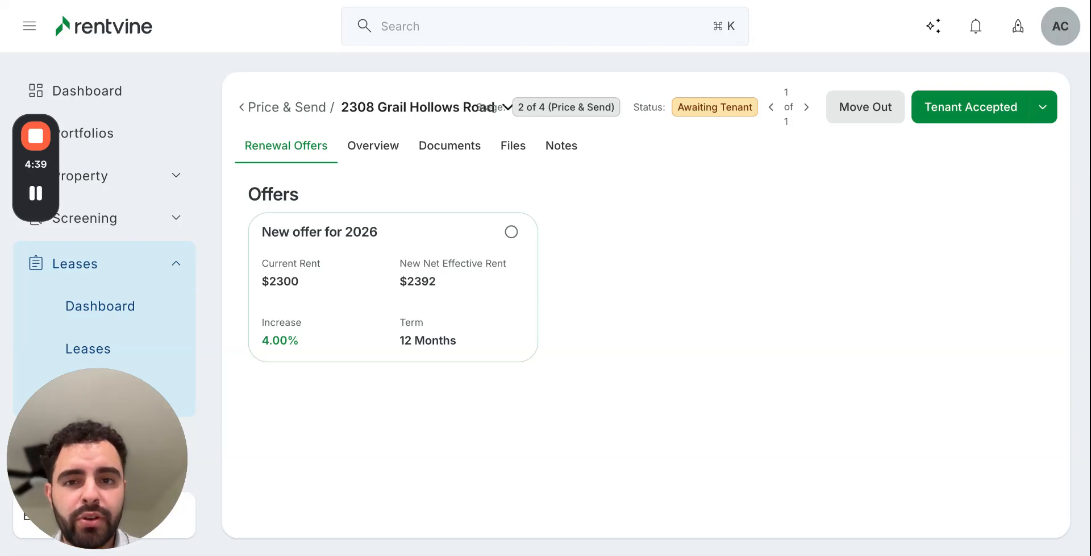
click(511, 232)
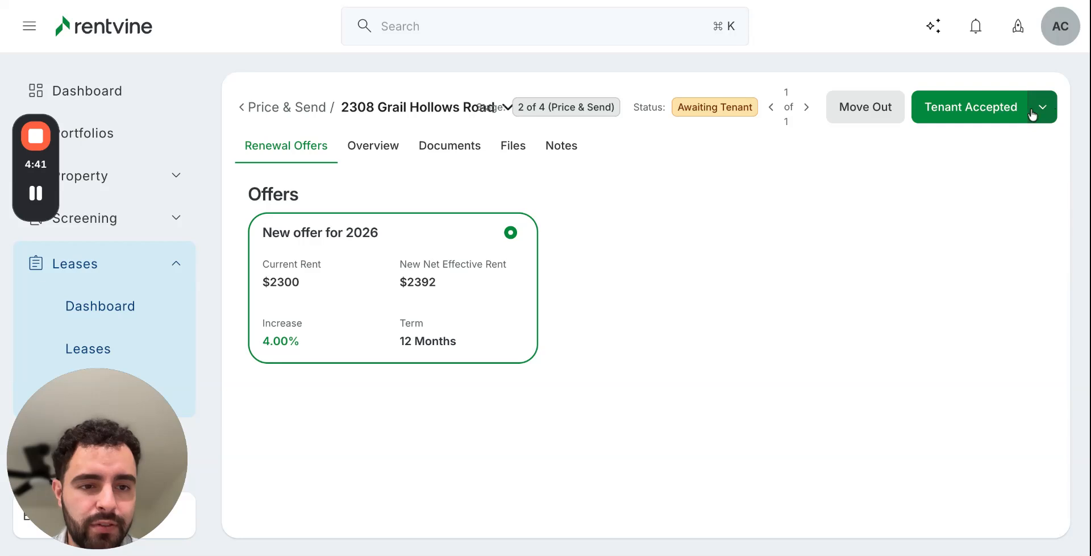
click(982, 118)
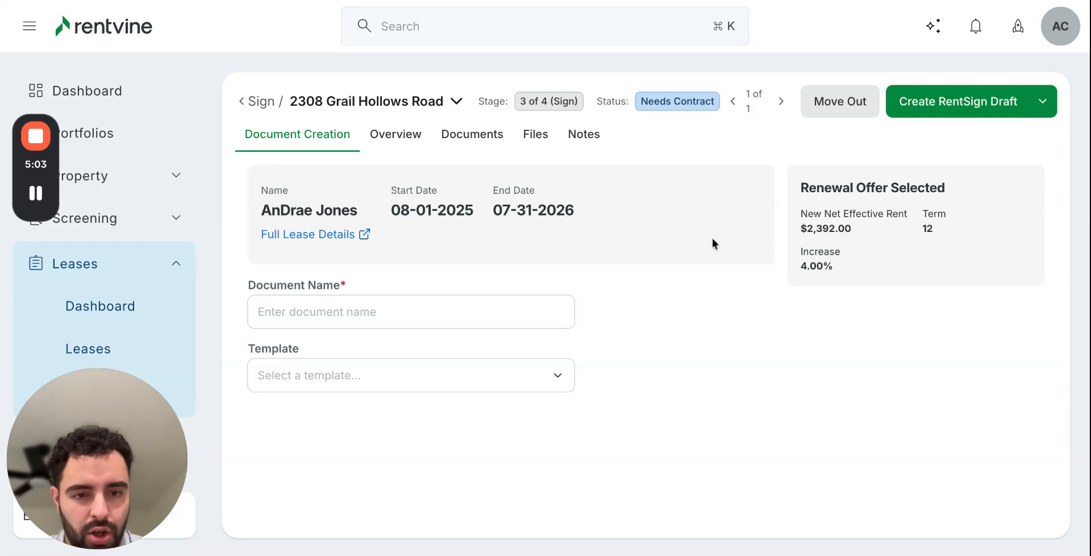
Step: Mark the renewal document as generated without RentSign and as signed without uploading a document
click(1043, 101)
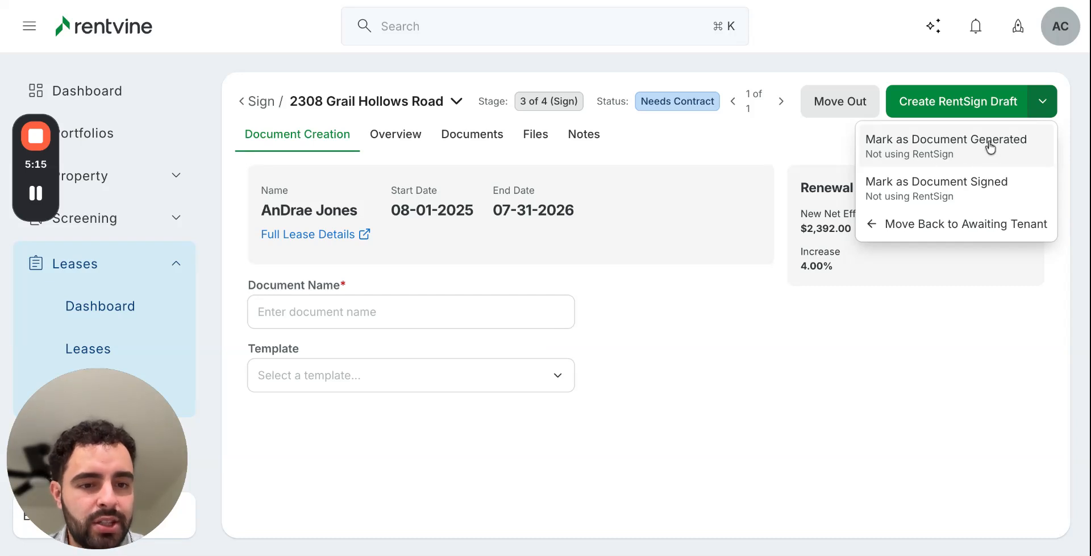
click(965, 153)
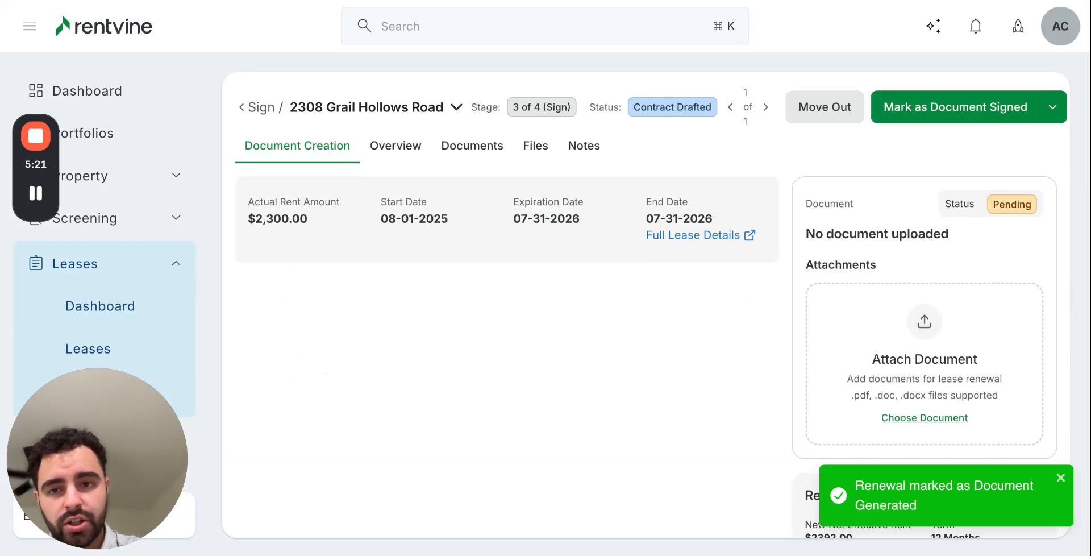
scroll(803, 258, down, 1)
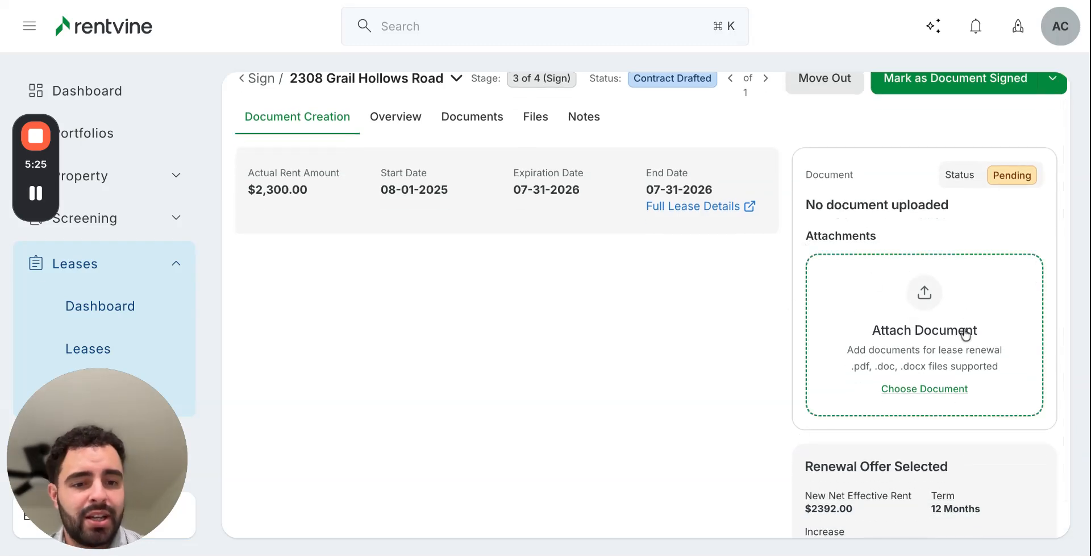
scroll(1016, 76, up, 1)
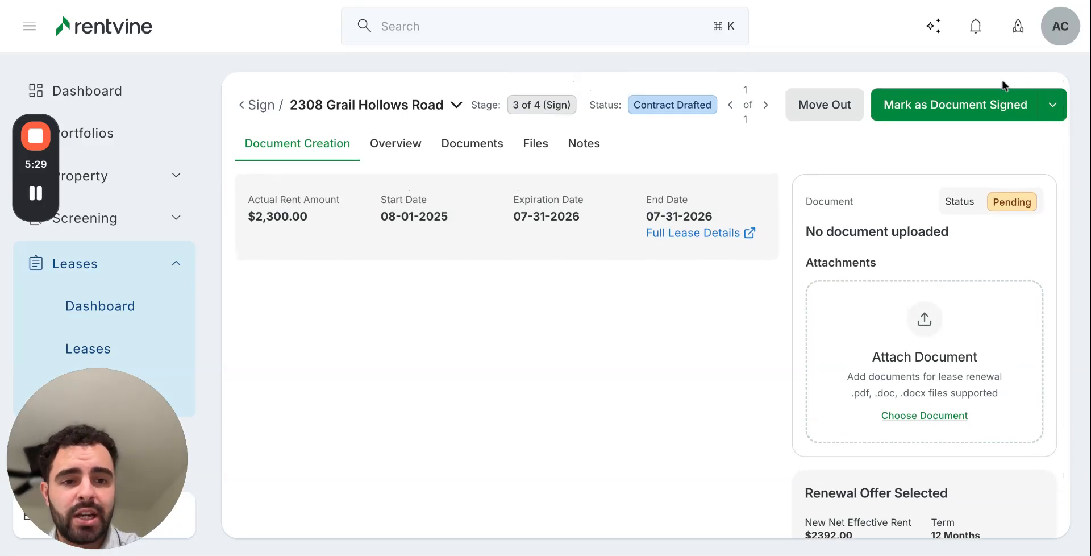
click(988, 104)
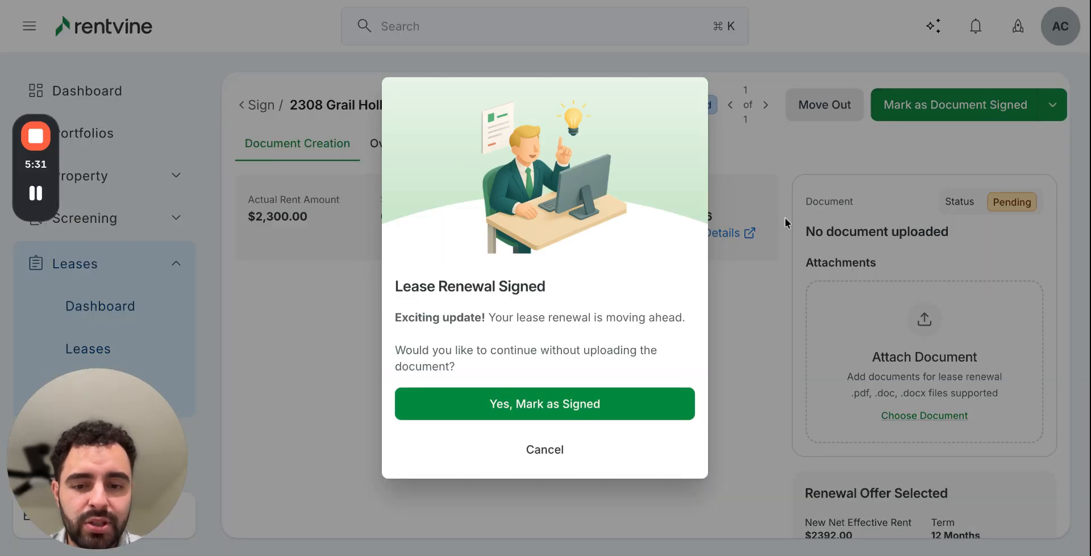
click(574, 412)
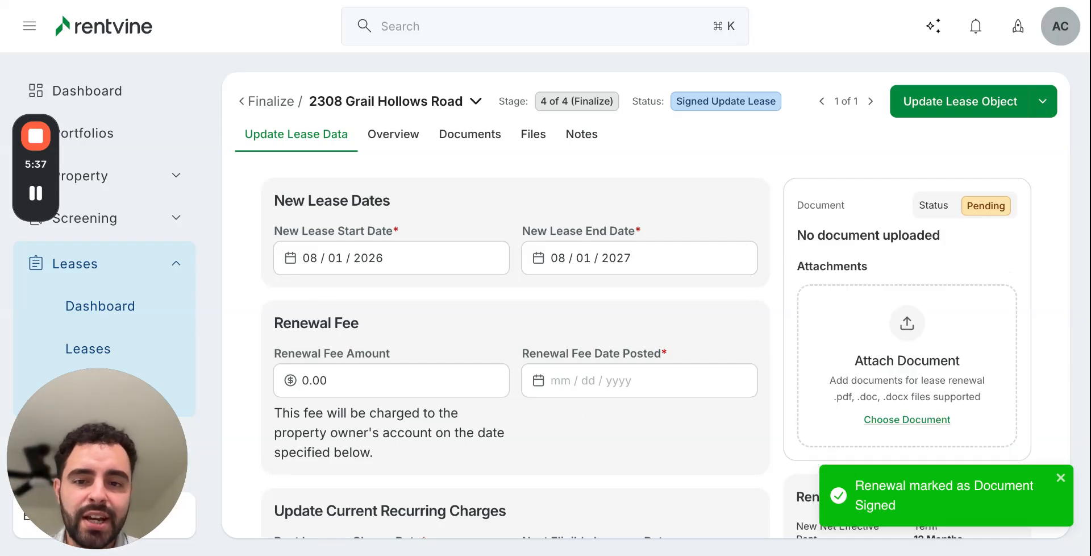
Step: Review the new lease dates, renewal fee and recurring charges, and try to update the lease object
scroll(461, 193, down, 1)
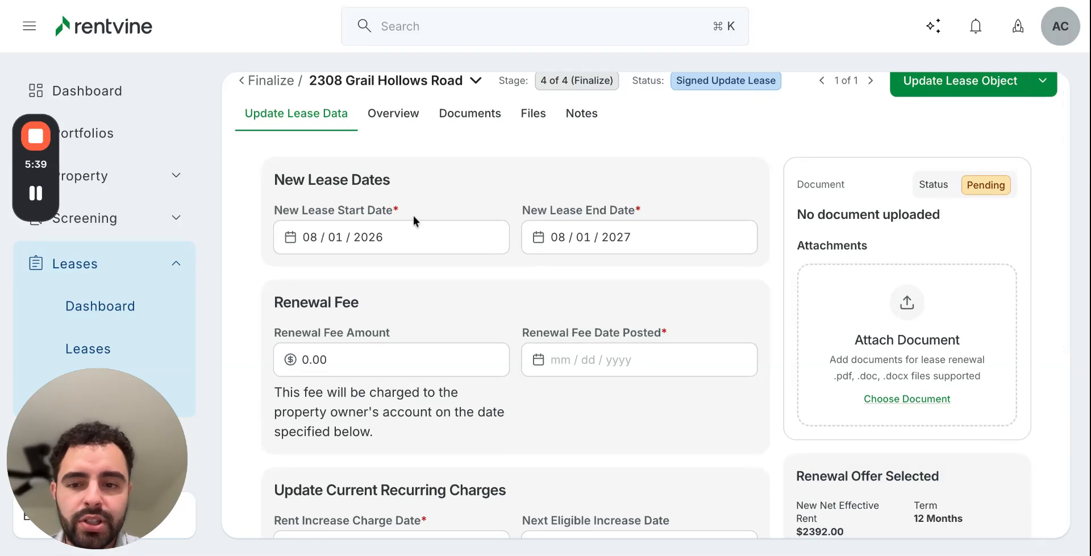
scroll(522, 324, down, 1)
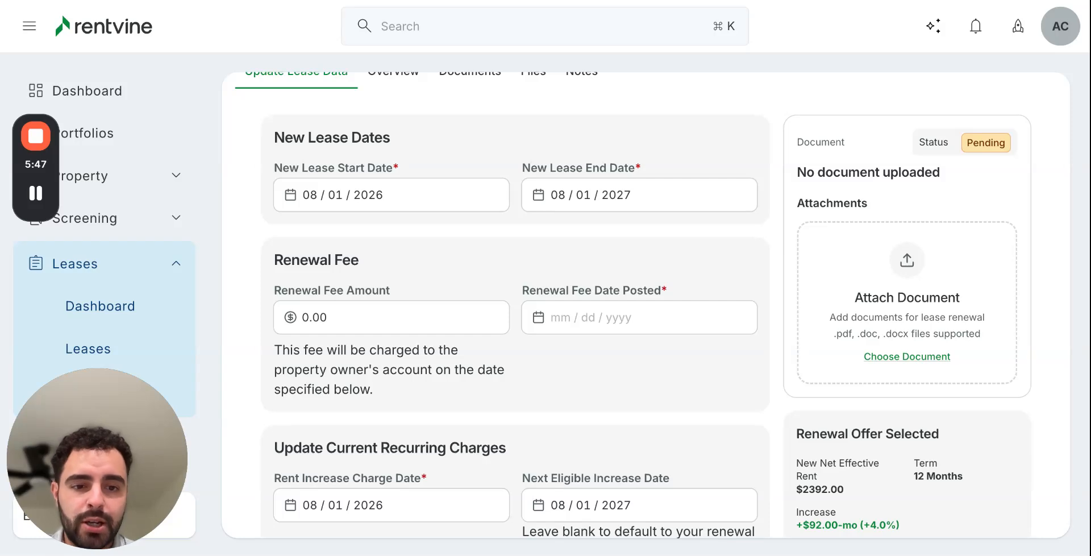
scroll(400, 483, down, 4)
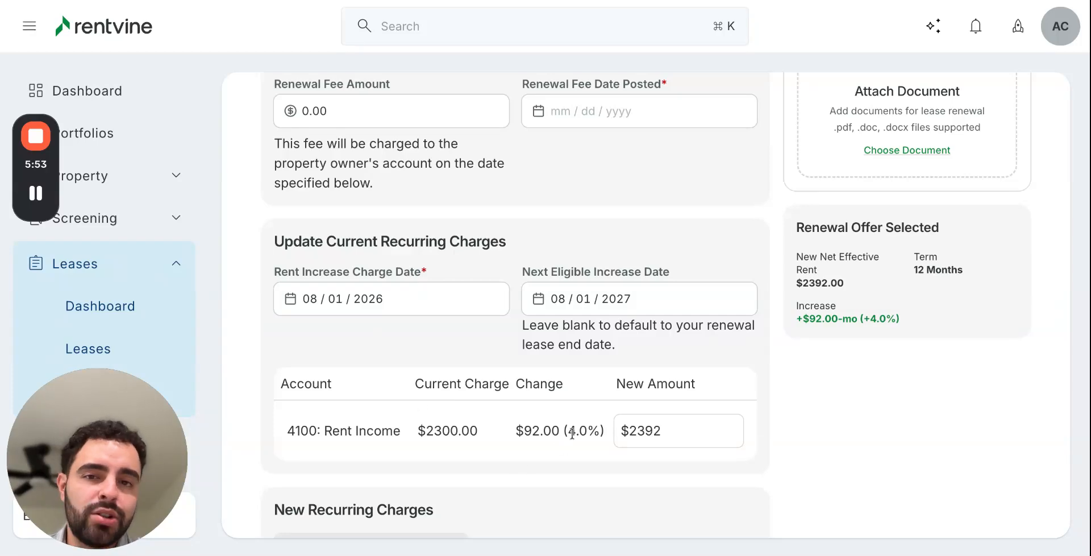
scroll(572, 434, down, 2)
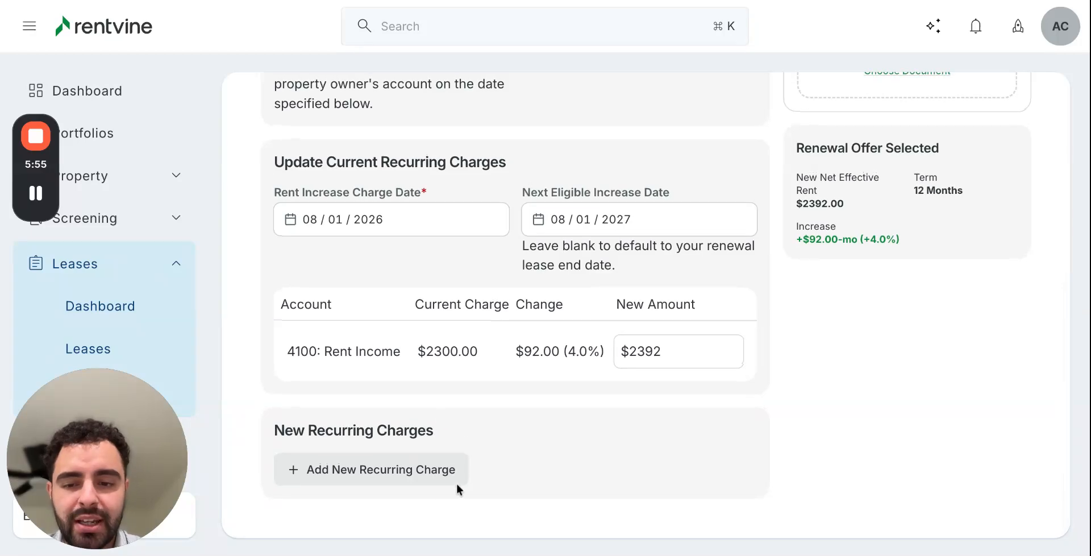
scroll(465, 443, up, 6)
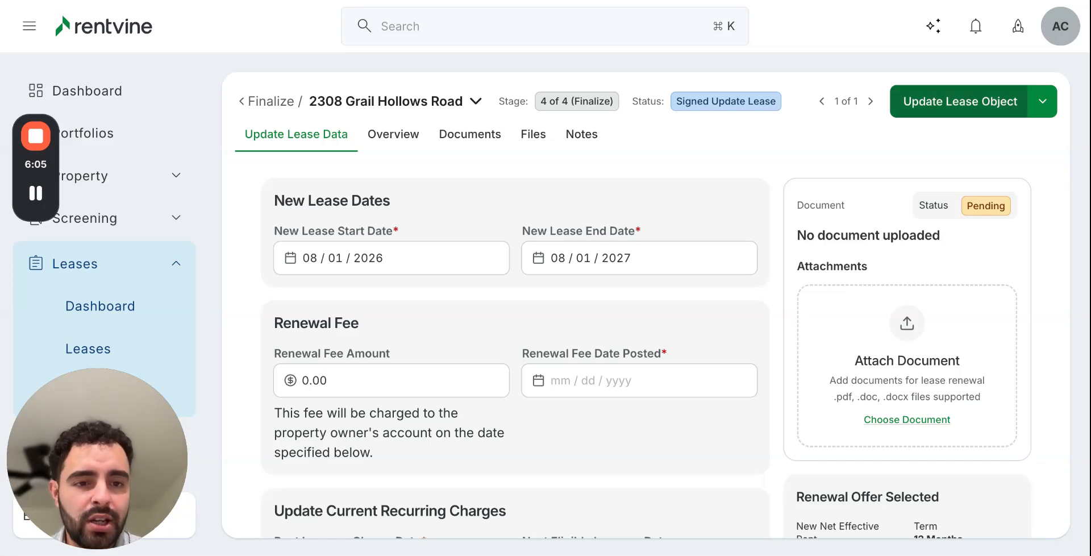
click(961, 101)
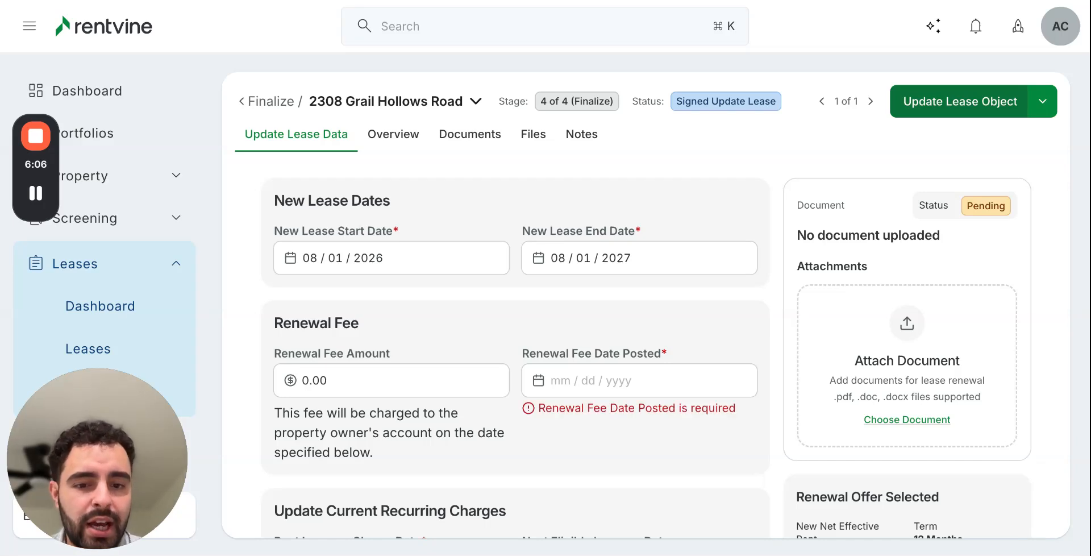
Step: Set the renewal fee amount to 500.00
click(584, 375)
click(479, 349)
click(365, 369)
key(BackSpace)
key(BackSpace)
key(BackSpace)
key(BackSpace)
text(500)
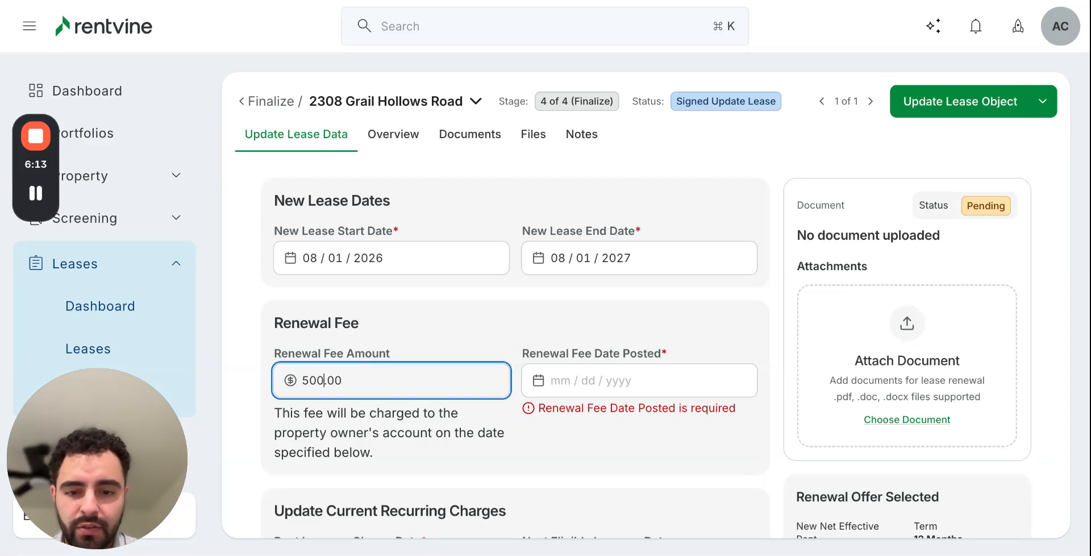
Step: Set the renewal fee's posting date to 04/10/2026 and update the lease object
click(577, 383)
click(666, 436)
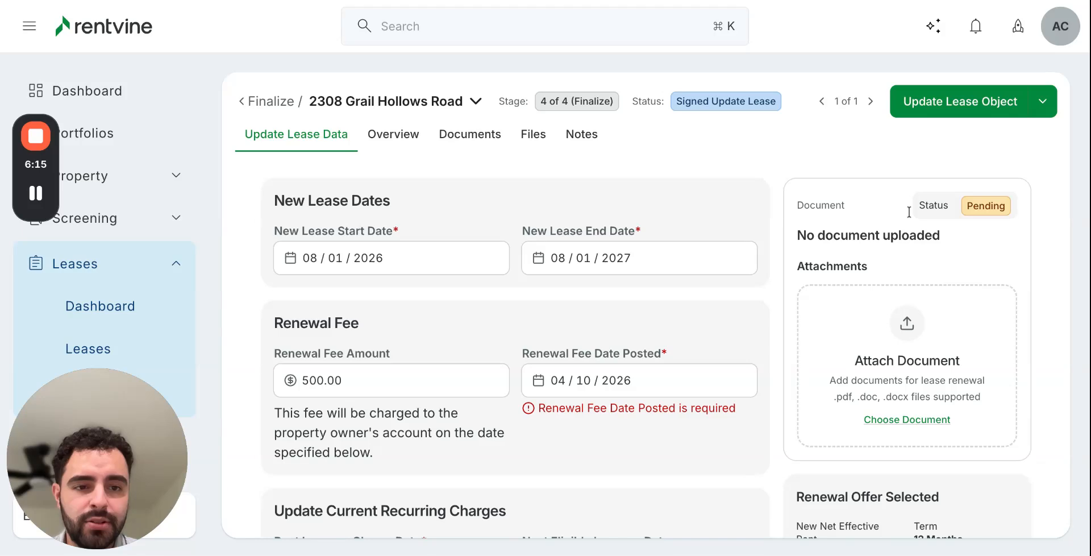
click(924, 98)
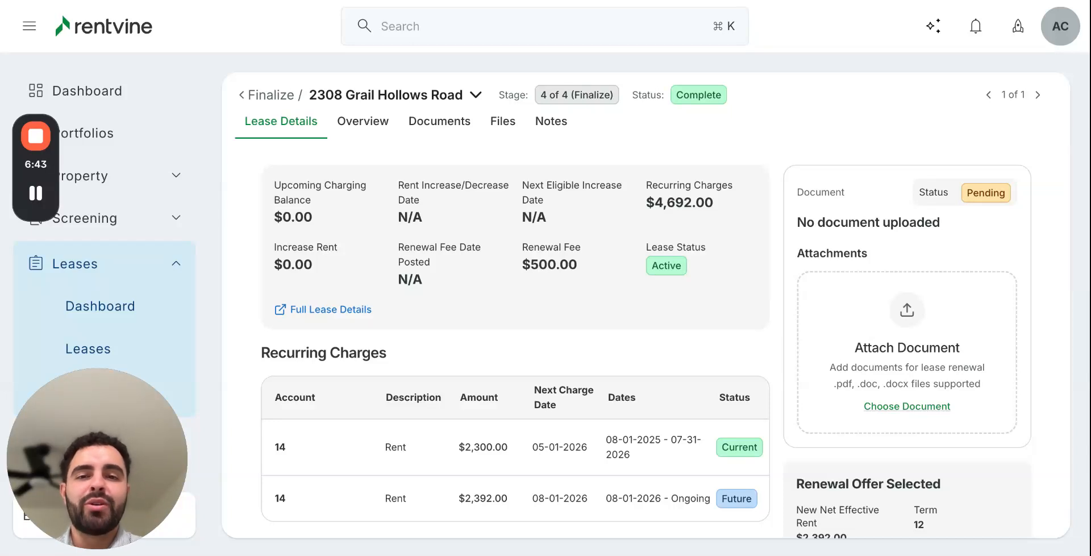
click(619, 26)
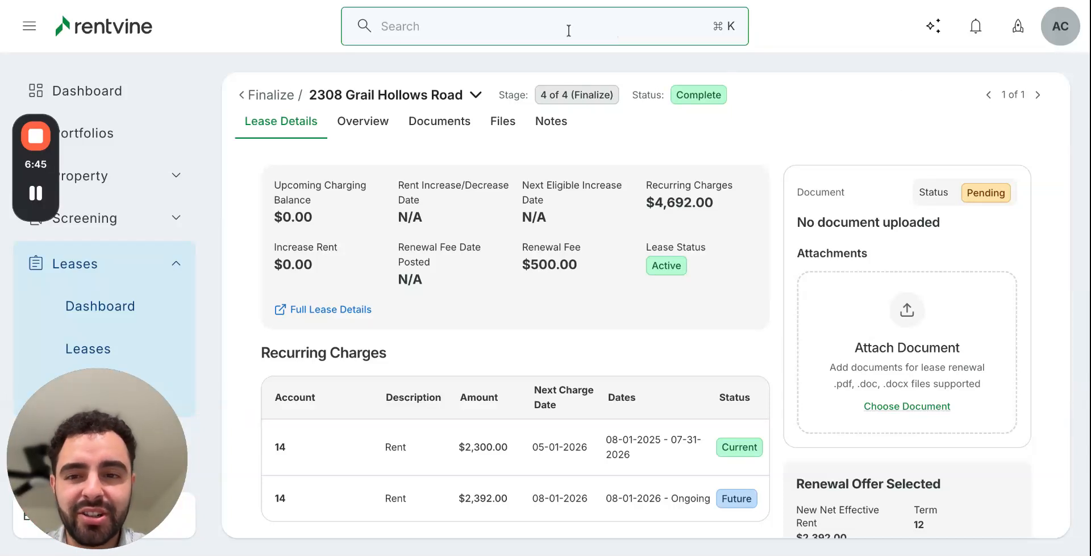